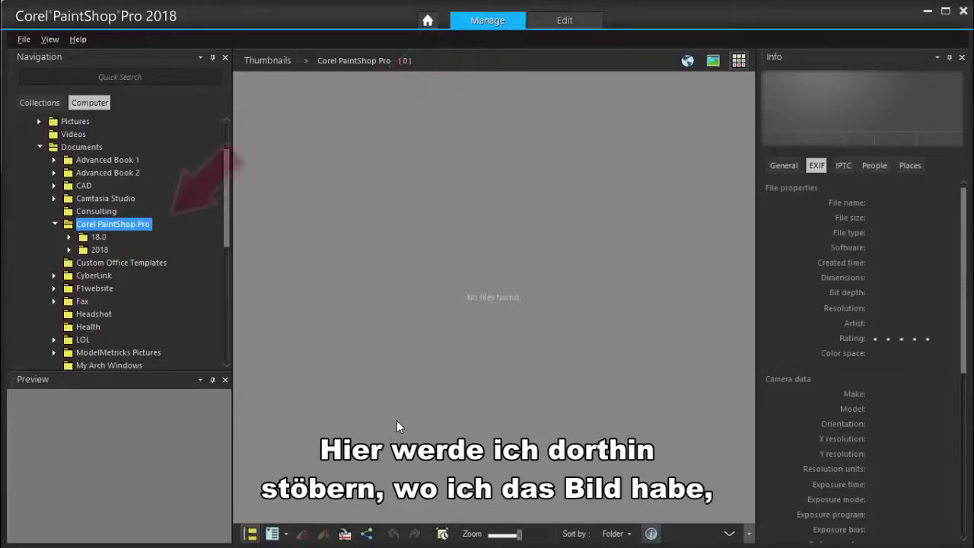
Open woman-484900_1920.jpg from the Corel PaintShop Pro\2018 folder for photo editing and activate the Makeover tool
{"action": "left_click", "coordinate": [100, 249]}
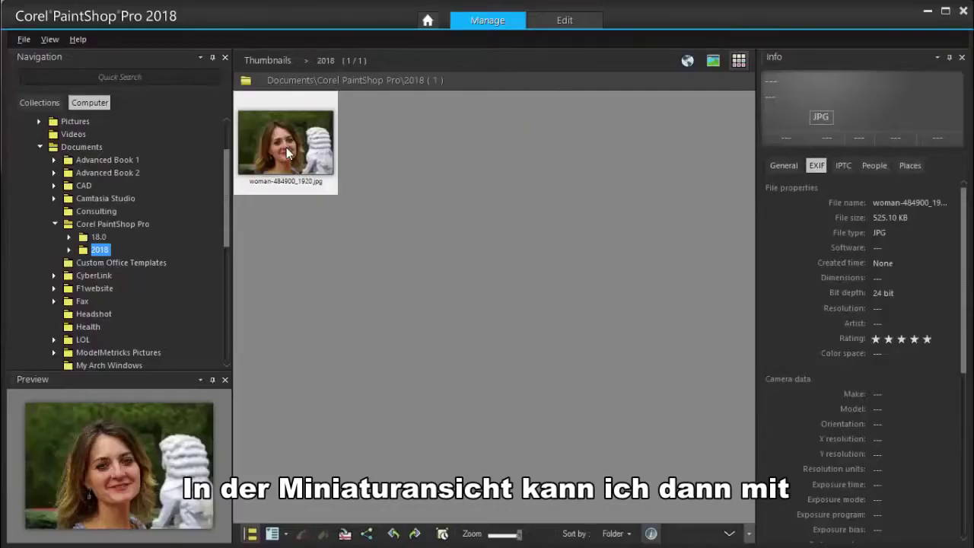
{"action": "right_click", "coordinate": [287, 153]}
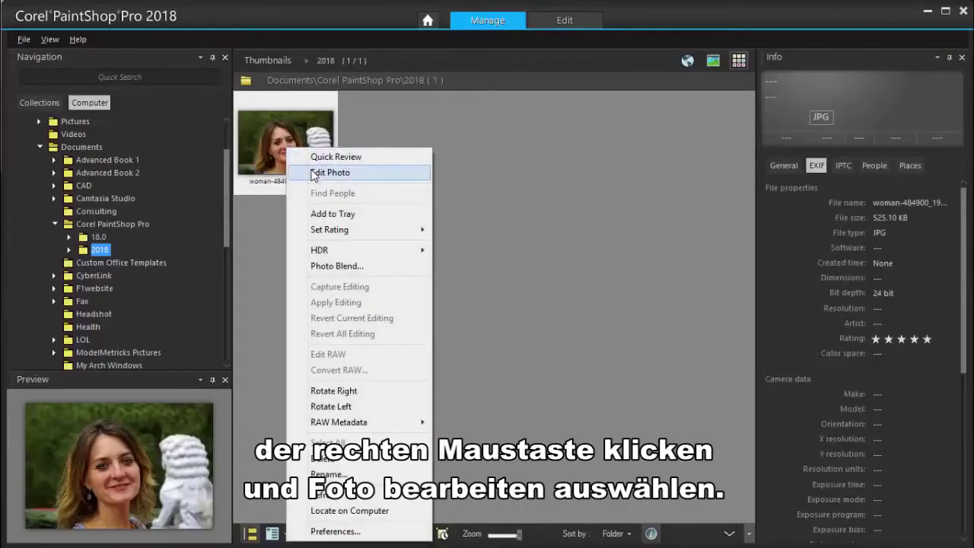
{"action": "left_click", "coordinate": [316, 175]}
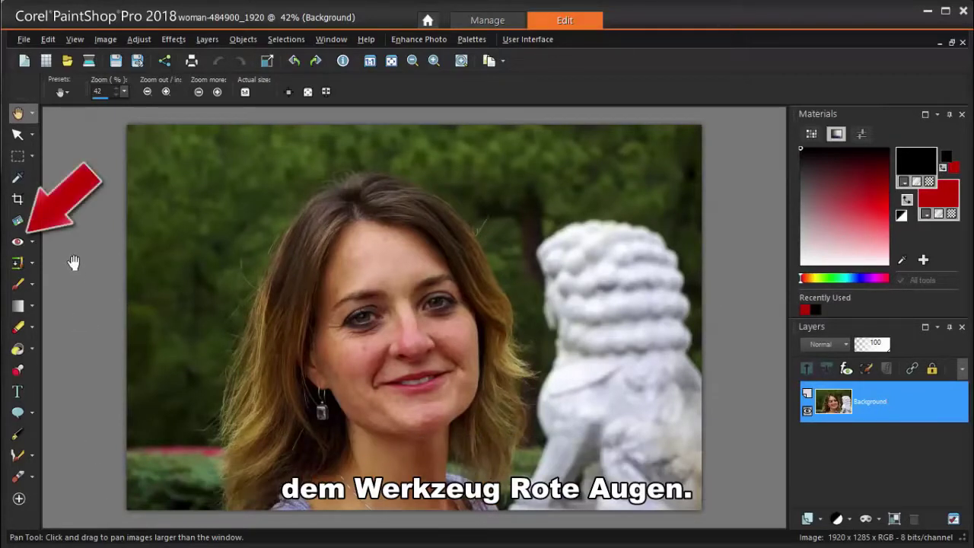
{"action": "left_click", "coordinate": [32, 242]}
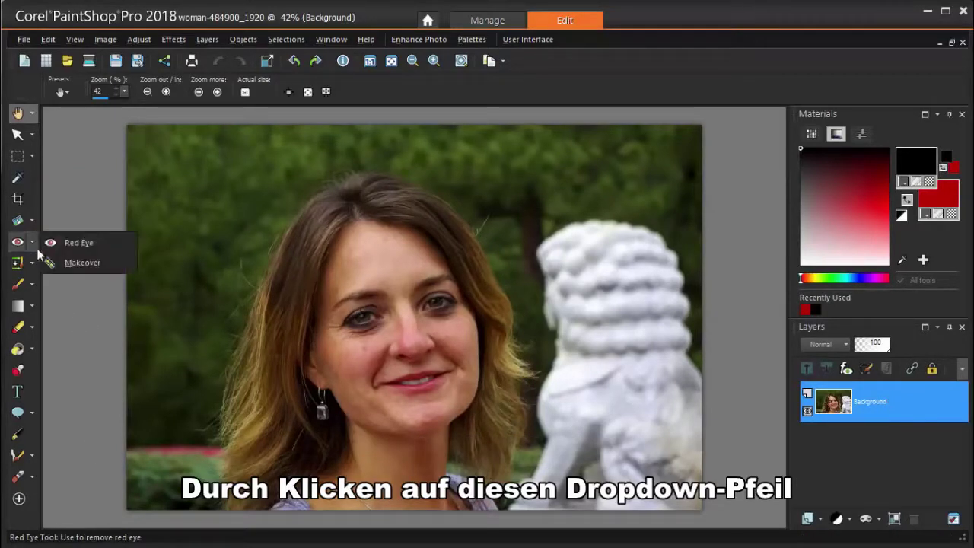
{"action": "left_click", "coordinate": [87, 264]}
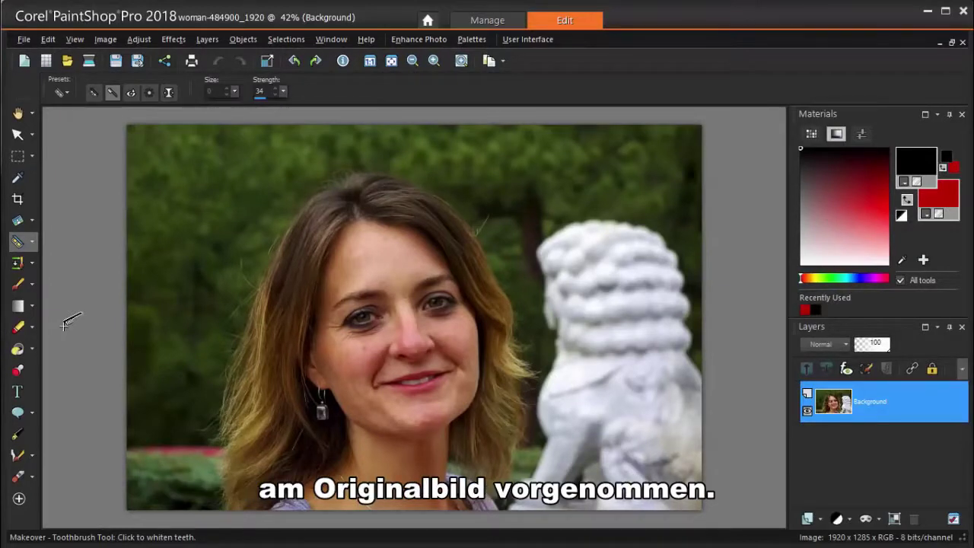
Duplicate the Background layer and name the copy Makeover
{"action": "right_click", "coordinate": [864, 402]}
{"action": "left_click", "coordinate": [902, 431]}
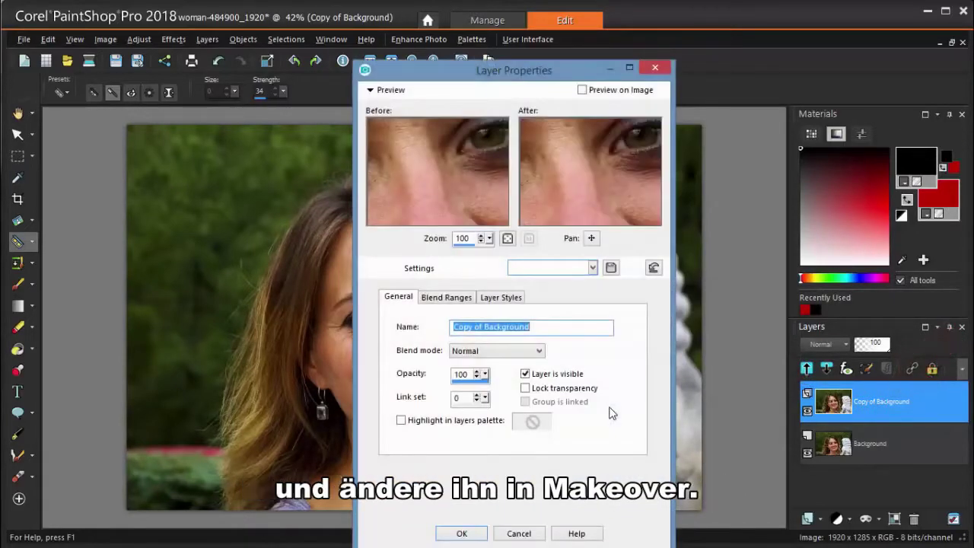
{"action": "type", "text": "Makeover"}
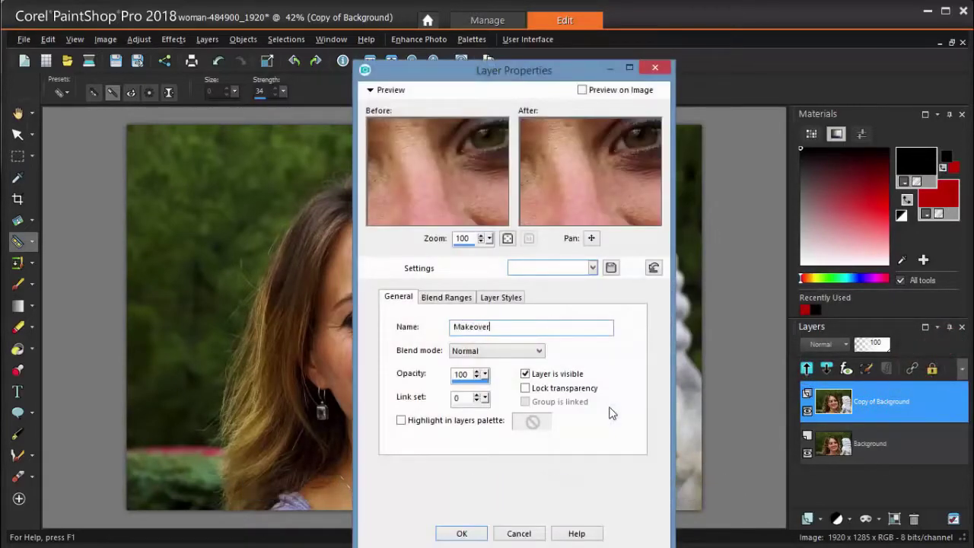
{"action": "left_click", "coordinate": [461, 533]}
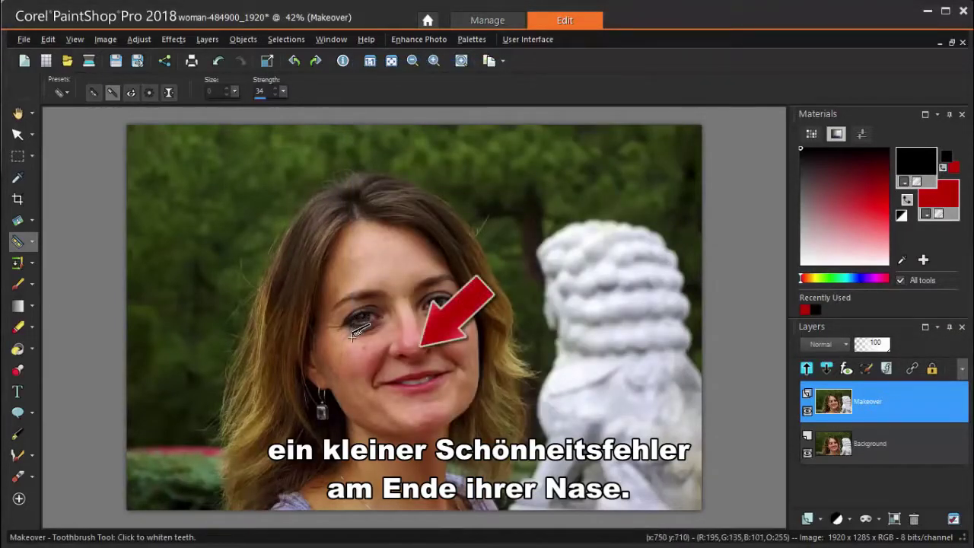
Remove the blemish at the tip of the woman's nose using the Blemish Fixer with a brush size of 25
{"action": "scroll", "coordinate": [384, 346], "scroll_direction": "up", "scroll_amount": 2}
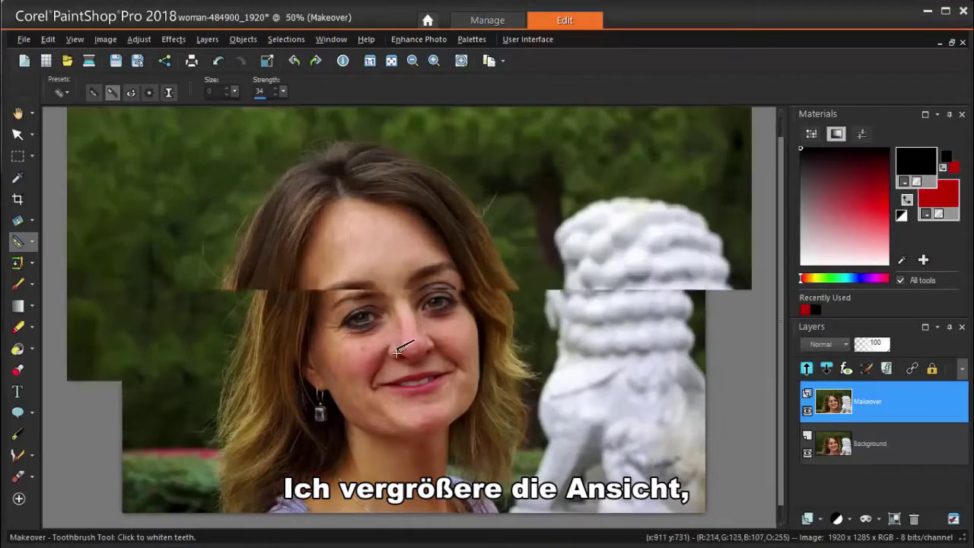
{"action": "scroll", "coordinate": [397, 351], "scroll_direction": "up", "scroll_amount": 4}
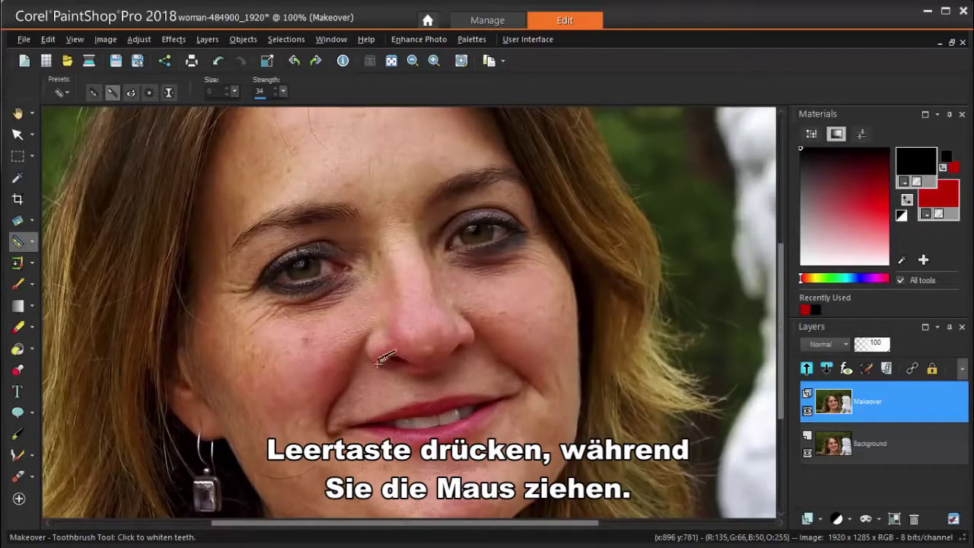
{"action": "left_click", "coordinate": [93, 93]}
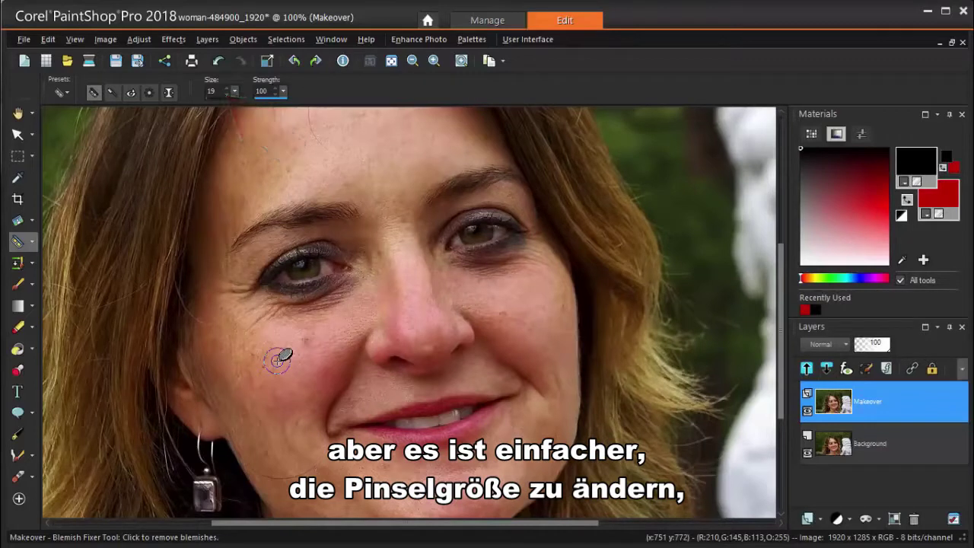
{"action": "left_click_drag", "start_coordinate": [280, 352], "coordinate": [277, 361]}
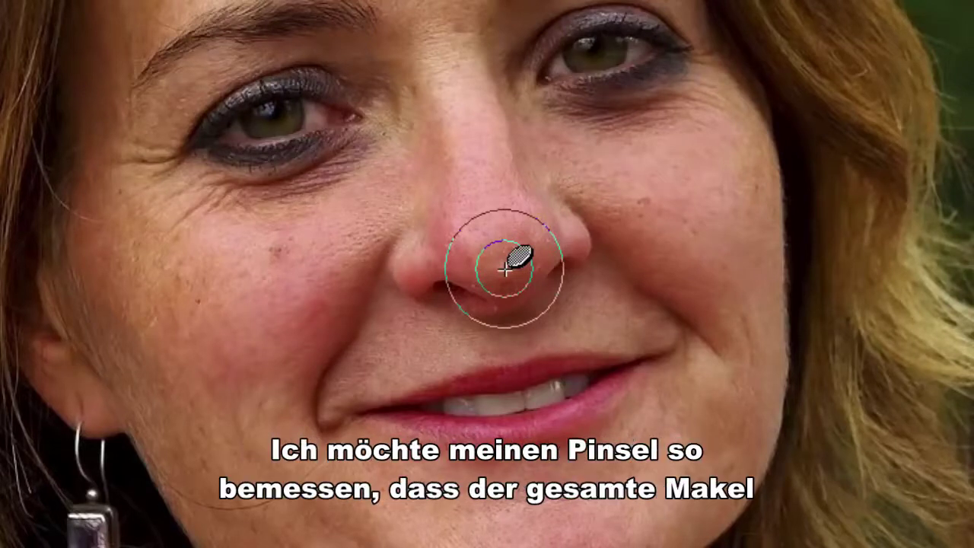
{"action": "key", "text": "bracketleft"}
{"action": "key", "text": "bracketleft"}
{"action": "key", "text": "bracketleft"}
{"action": "key", "text": "bracketleft"}
{"action": "key", "text": "bracketleft"}
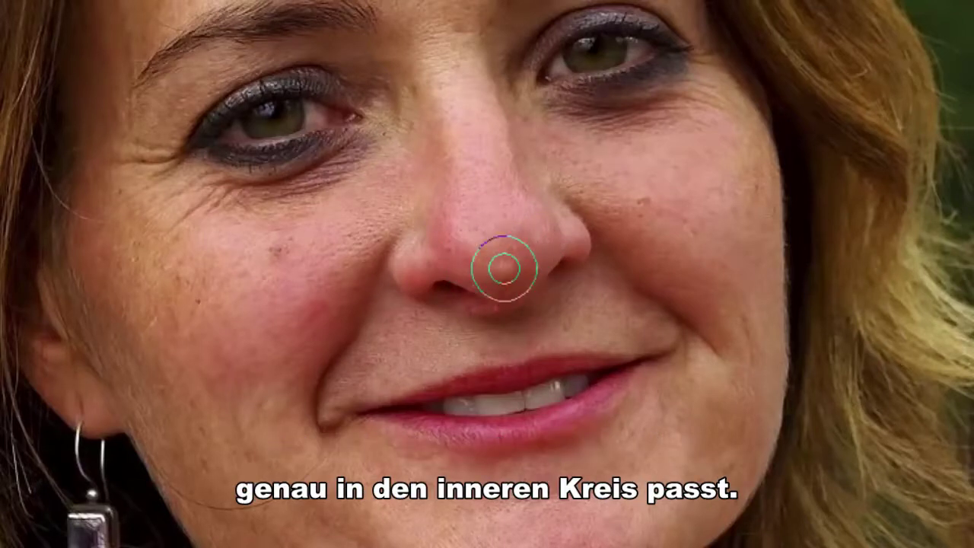
{"action": "left_click", "coordinate": [503, 267]}
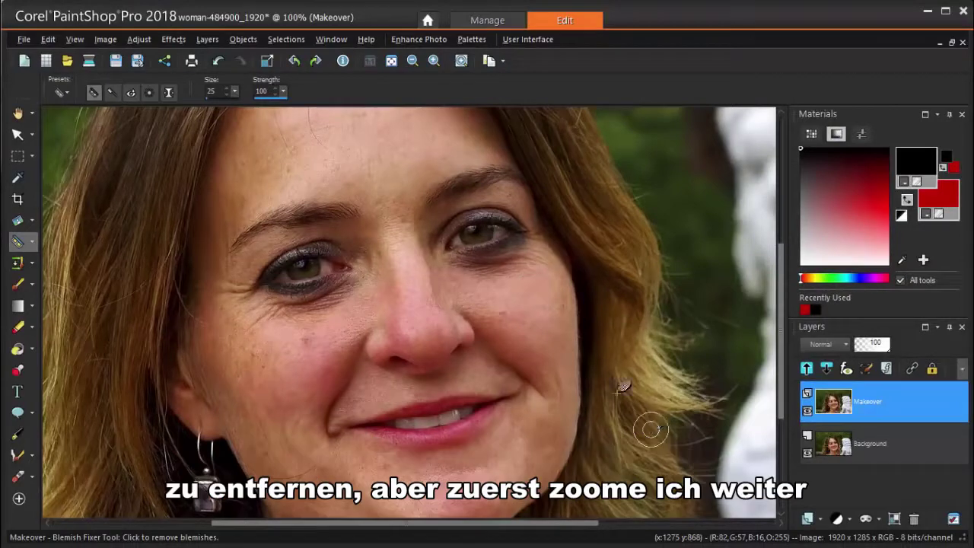
Remove the small blemishes on both cheeks using the Blemish Fixer with the brush size reduced to 13
{"action": "scroll", "coordinate": [508, 310], "scroll_direction": "up", "scroll_amount": 2}
{"action": "scroll", "coordinate": [507, 311], "scroll_direction": "up", "scroll_amount": 1}
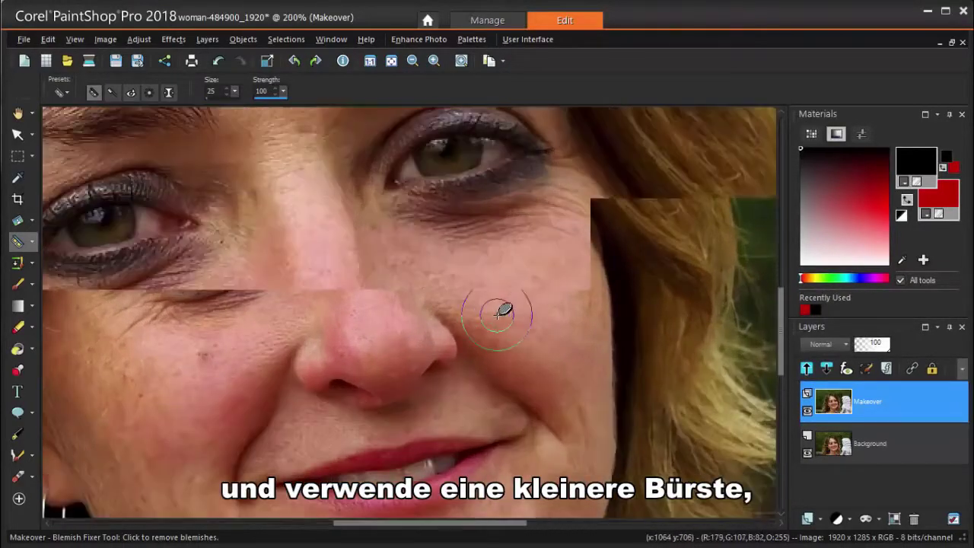
{"action": "left_click_drag", "start_coordinate": [508, 307], "coordinate": [499, 308]}
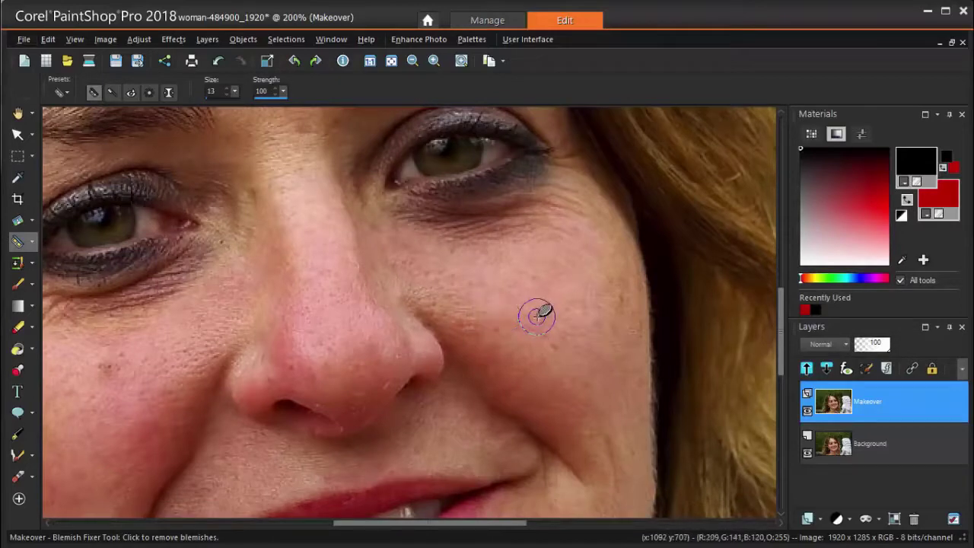
{"action": "scroll", "coordinate": [641, 302], "scroll_direction": "down", "scroll_amount": 2}
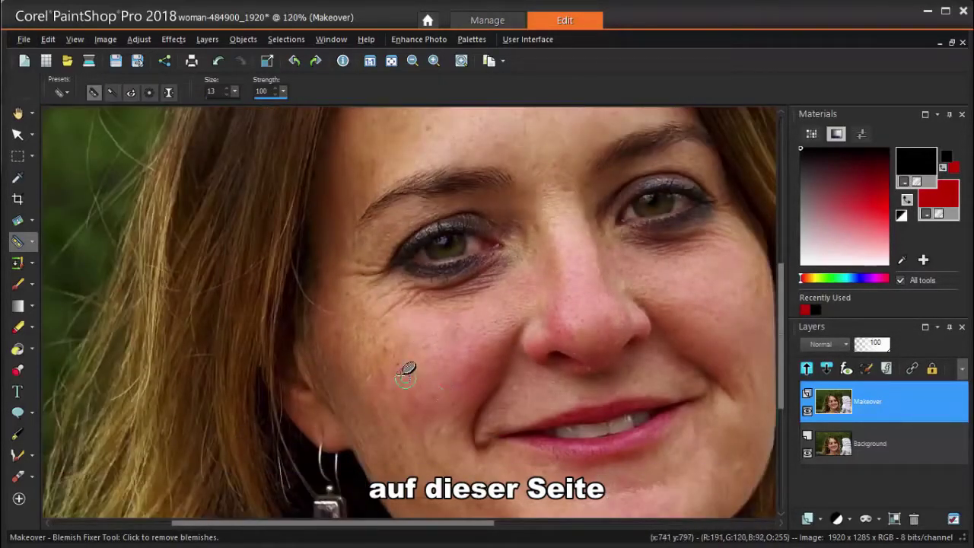
{"action": "left_click", "coordinate": [396, 363]}
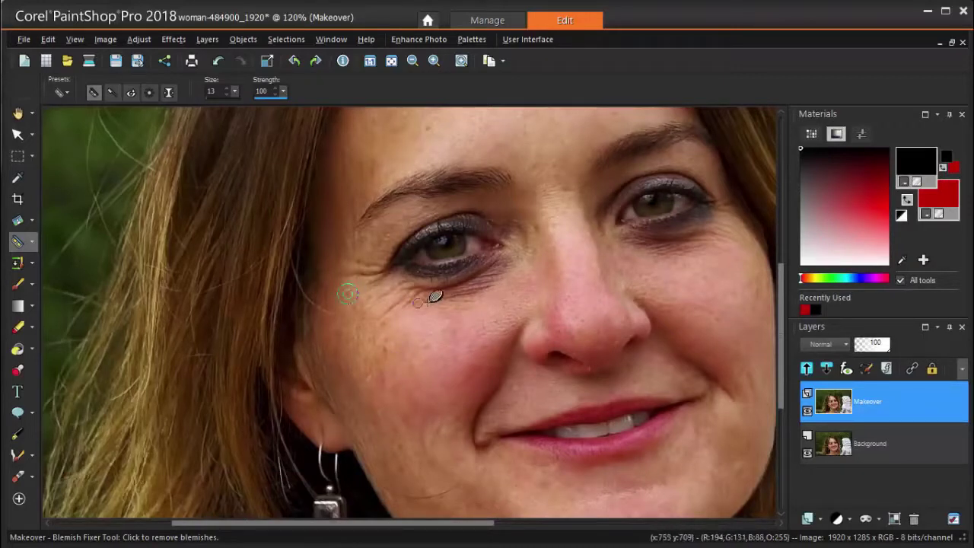
Remove the small blemishes on the forehead with the Blemish Fixer
{"action": "left_click_drag", "start_coordinate": [439, 275], "coordinate": [373, 413]}
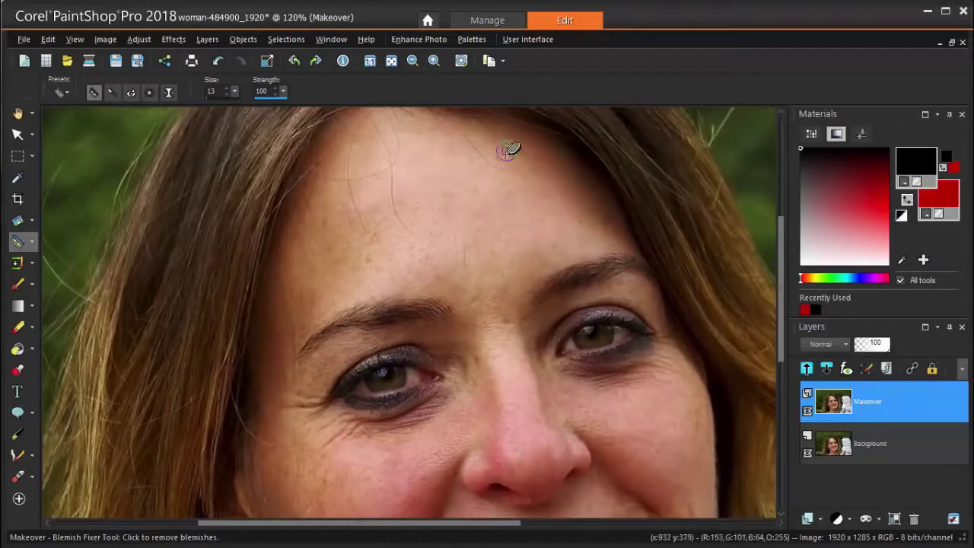
{"action": "left_click", "coordinate": [401, 263]}
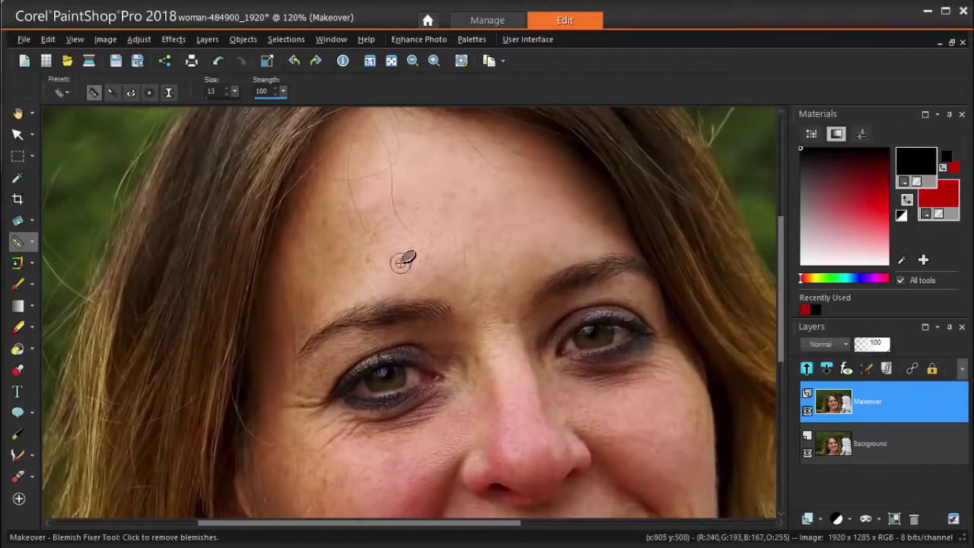
{"action": "left_click", "coordinate": [327, 222]}
Whiten the teeth with the Makeover Toothbrush, undoing the first attempt at strength 50 and repeating it at strength 35
{"action": "scroll", "coordinate": [411, 215], "scroll_direction": "down", "scroll_amount": 4}
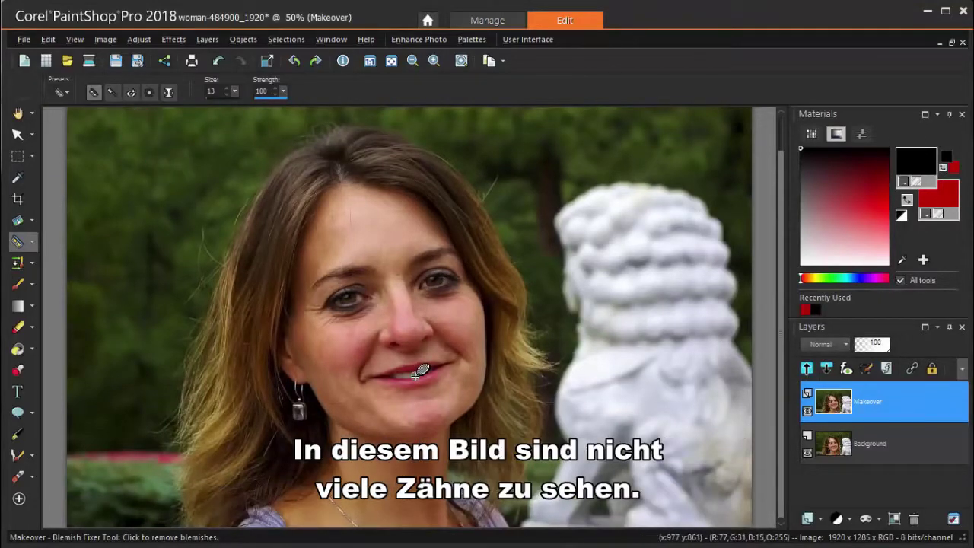
{"action": "scroll", "coordinate": [415, 373], "scroll_direction": "up", "scroll_amount": 4}
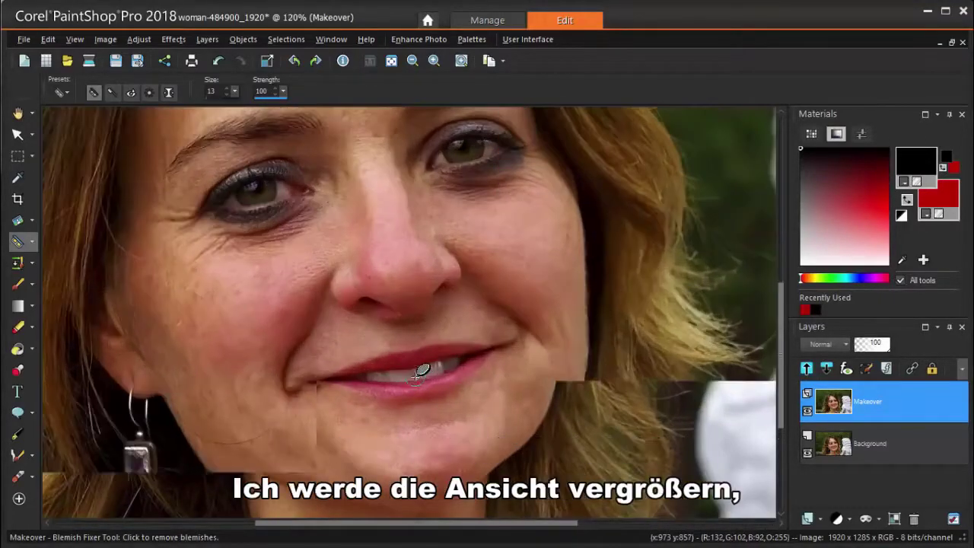
{"action": "left_click", "coordinate": [108, 92]}
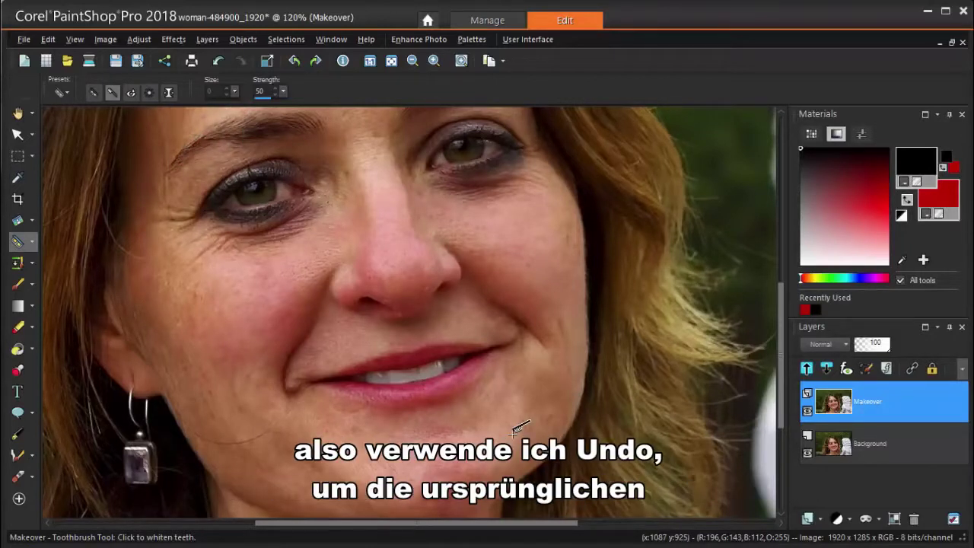
{"action": "key", "text": "ctrl+z"}
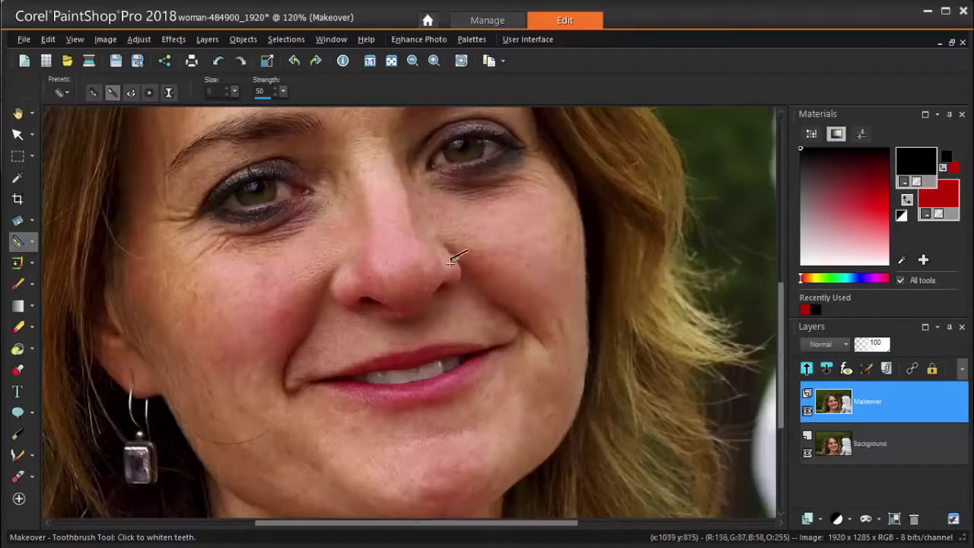
{"action": "left_click", "coordinate": [274, 94]}
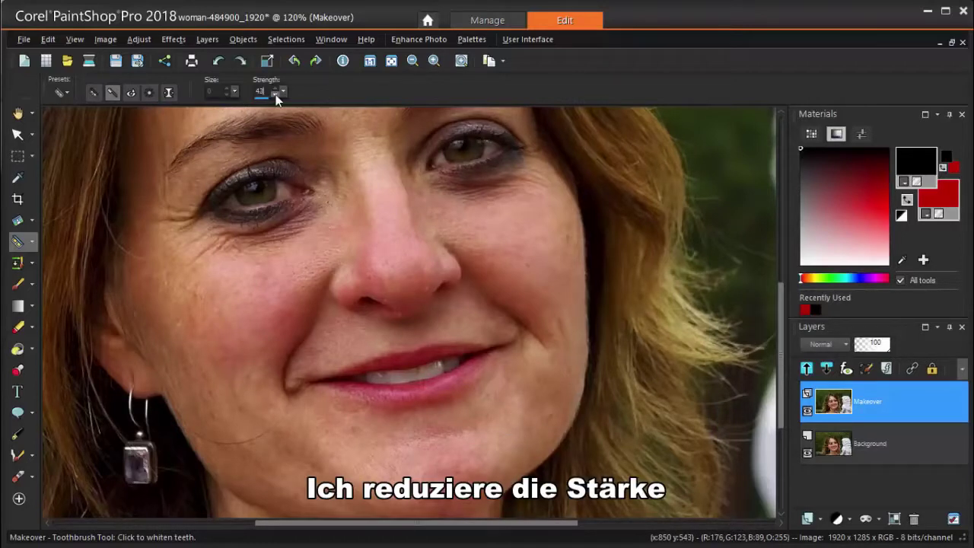
{"action": "left_click", "coordinate": [276, 94]}
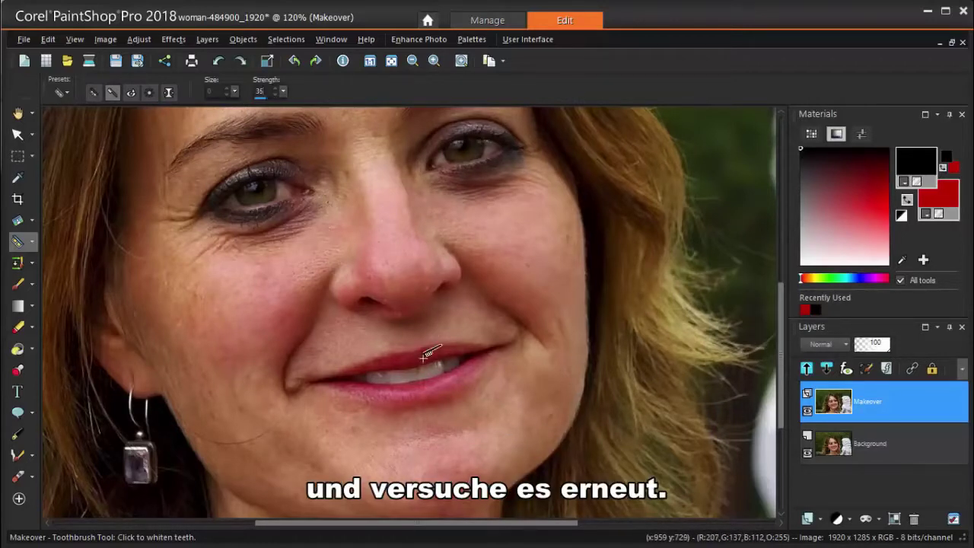
{"action": "left_click", "coordinate": [382, 376]}
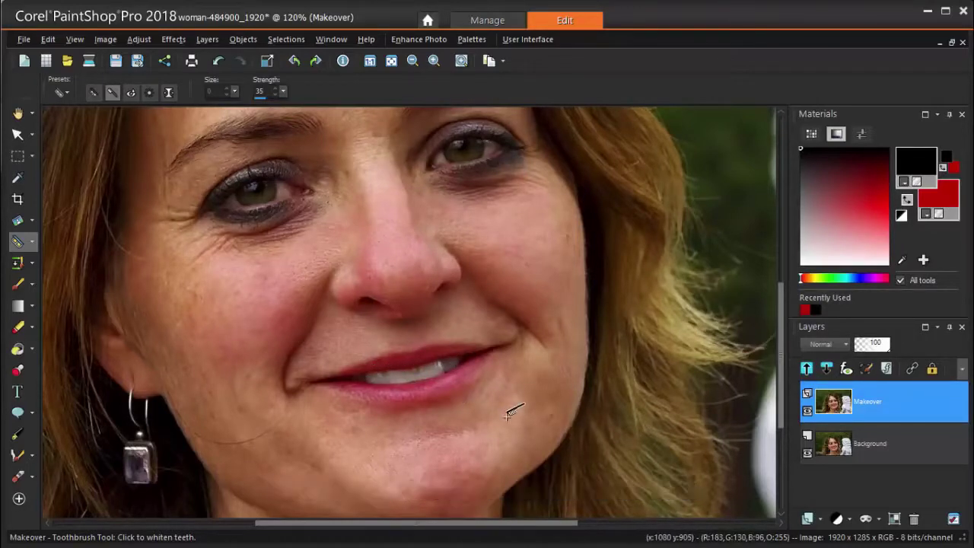
Remove the stray hair across the woman's lower cheek and jawline using the Scratch Remover with a width of 11
{"action": "scroll", "coordinate": [507, 415], "scroll_direction": "down", "scroll_amount": 5}
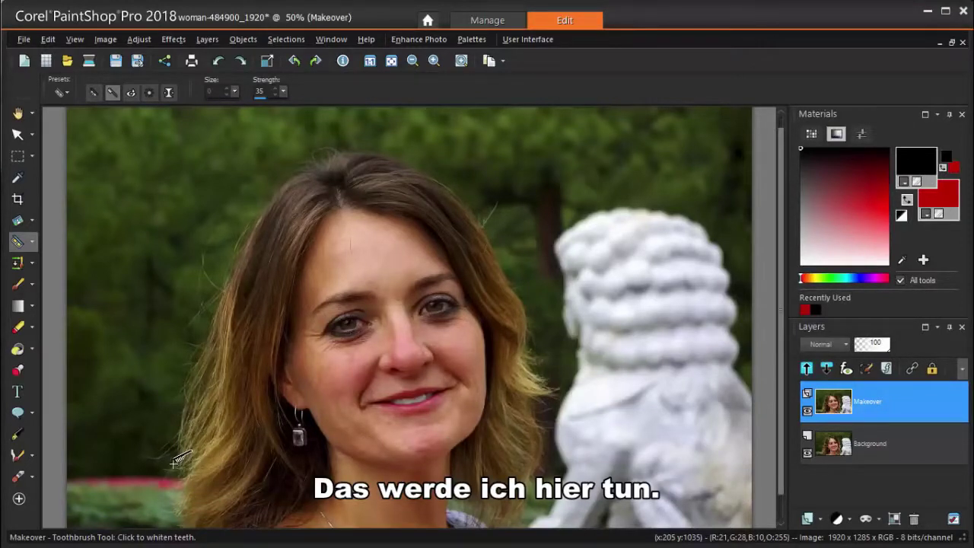
{"action": "scroll", "coordinate": [334, 437], "scroll_direction": "up", "scroll_amount": 2}
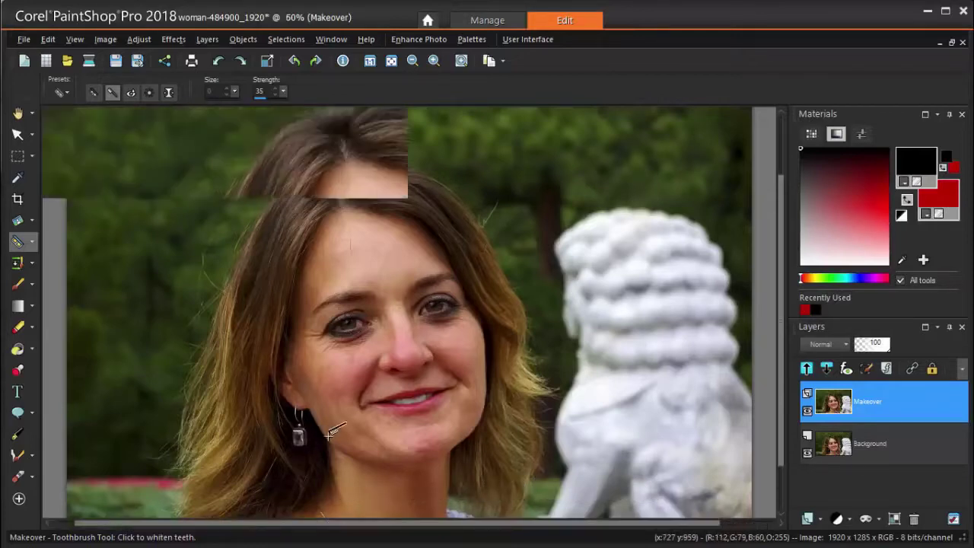
{"action": "scroll", "coordinate": [334, 444], "scroll_direction": "up", "scroll_amount": 2}
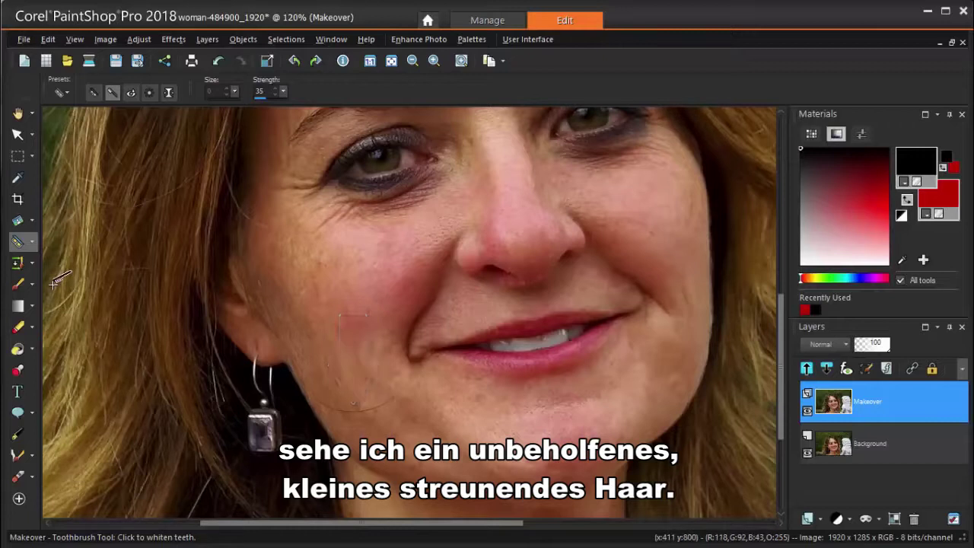
{"action": "left_click", "coordinate": [35, 268]}
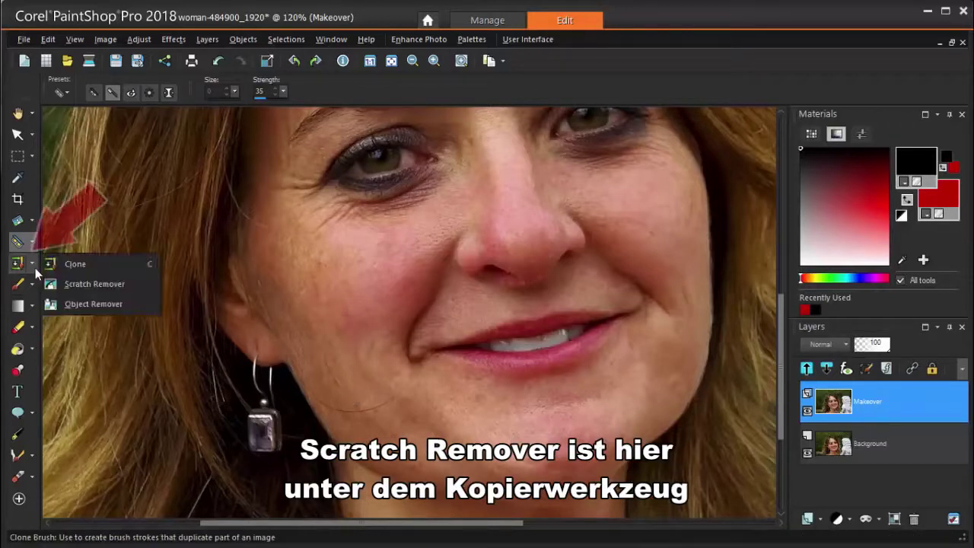
{"action": "left_click", "coordinate": [77, 283]}
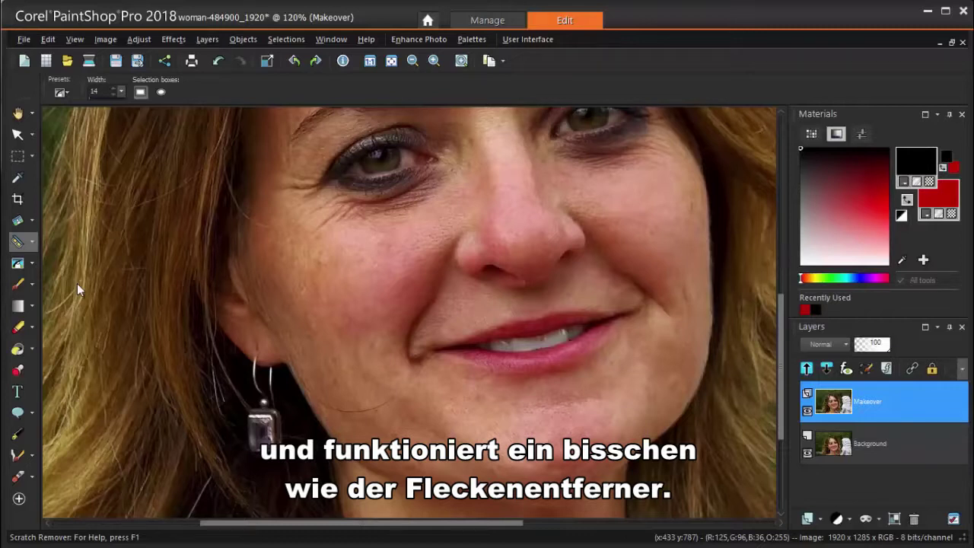
{"action": "left_click", "coordinate": [115, 95]}
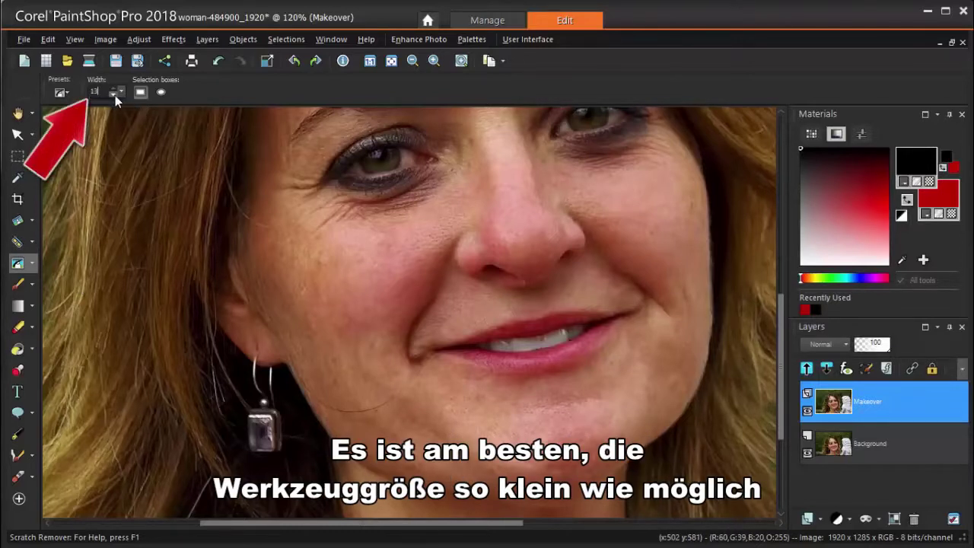
{"action": "left_click", "coordinate": [115, 95]}
{"action": "left_click", "coordinate": [115, 95]}
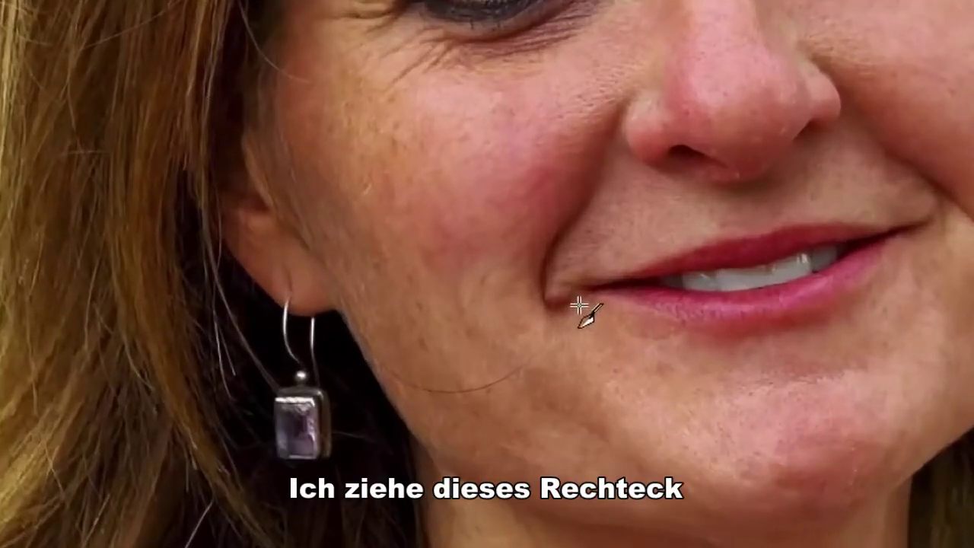
{"action": "left_click_drag", "start_coordinate": [425, 360], "coordinate": [392, 388]}
{"action": "left_click_drag", "start_coordinate": [525, 361], "coordinate": [520, 371]}
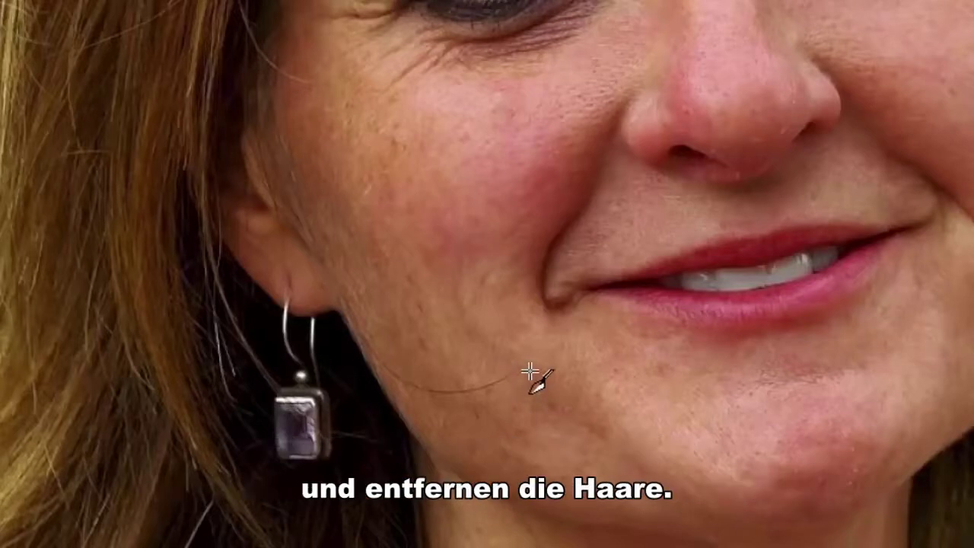
{"action": "mouse_move", "coordinate": [522, 366]}
{"action": "left_mouse_down"}
{"action": "mouse_move", "coordinate": [465, 398]}
{"action": "mouse_move", "coordinate": [424, 391]}
{"action": "mouse_move", "coordinate": [409, 387]}
{"action": "mouse_move", "coordinate": [373, 341]}
{"action": "left_mouse_up"}
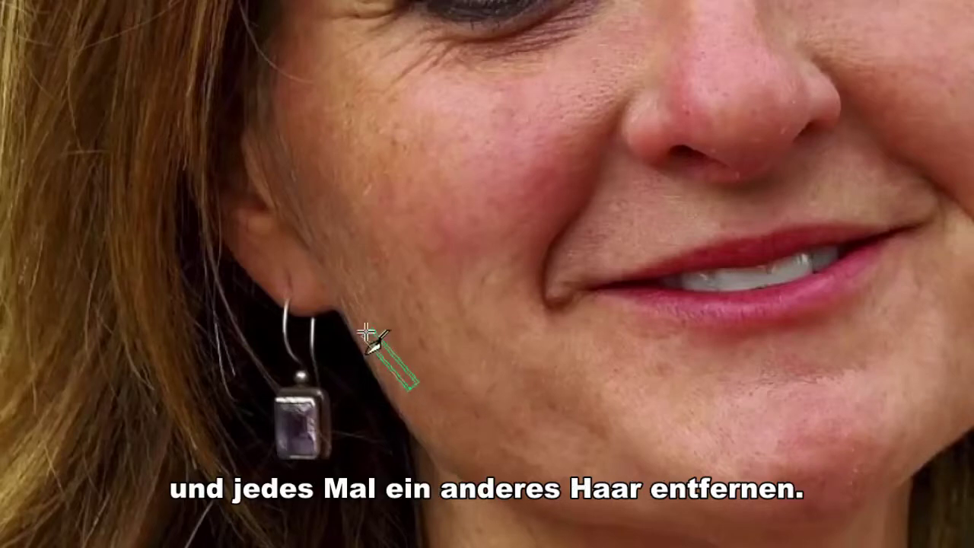
{"action": "left_click_drag", "start_coordinate": [404, 378], "coordinate": [354, 326]}
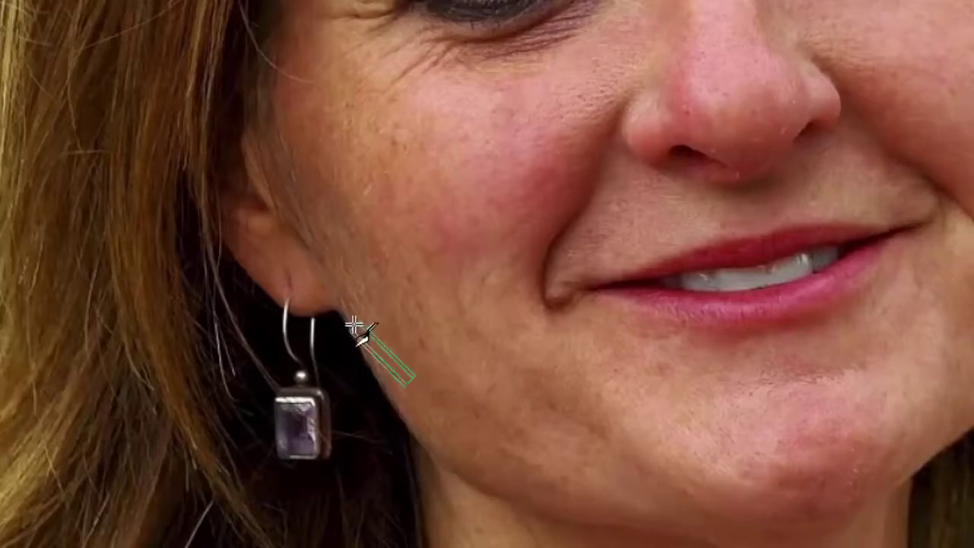
Remove the wrinkles around the outer corner of the eye and pluck stray hairs at the inner eyebrows with the Scratch Remover
{"action": "left_click_drag", "start_coordinate": [464, 222], "coordinate": [418, 380]}
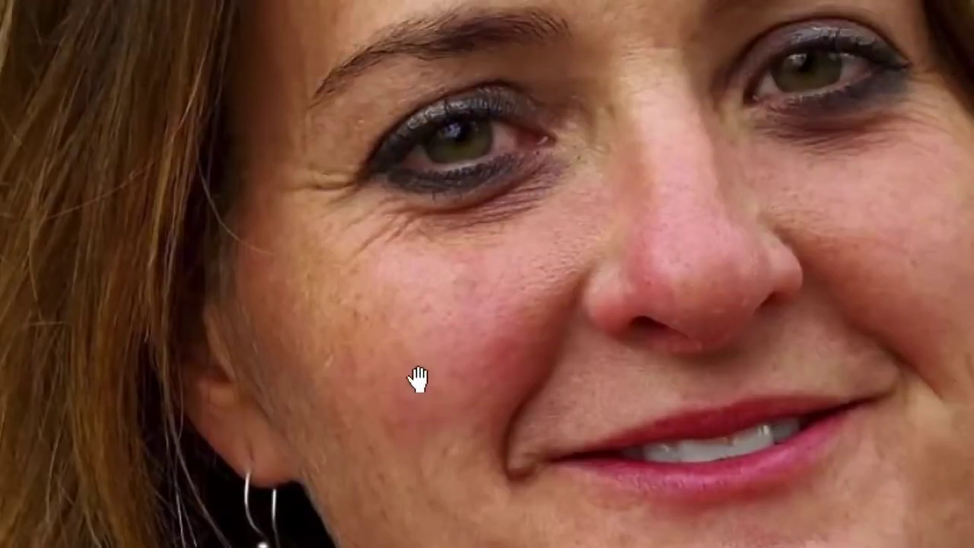
{"action": "left_click_drag", "start_coordinate": [356, 266], "coordinate": [397, 219]}
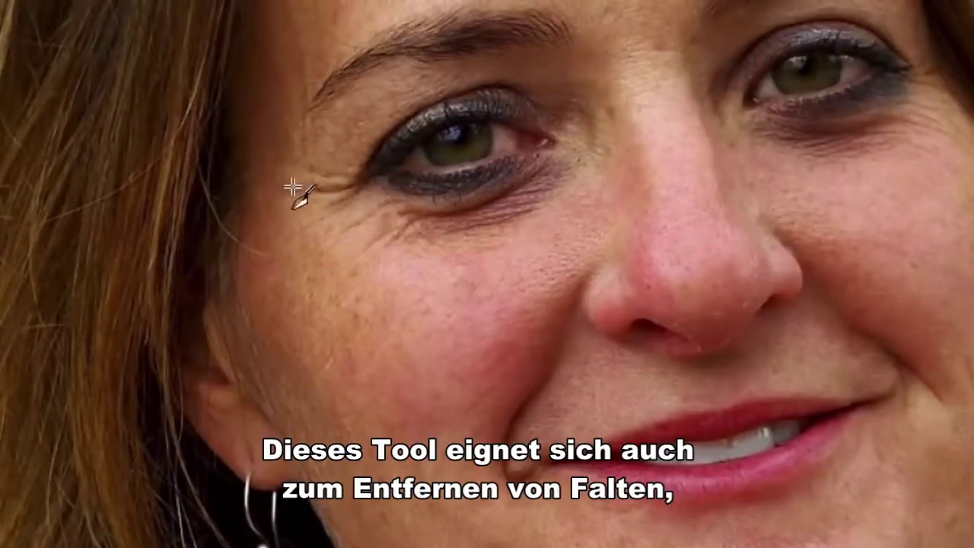
{"action": "left_click_drag", "start_coordinate": [298, 191], "coordinate": [351, 194]}
{"action": "left_click_drag", "start_coordinate": [301, 168], "coordinate": [350, 178]}
{"action": "mouse_move", "coordinate": [296, 219]}
{"action": "left_mouse_down"}
{"action": "mouse_move", "coordinate": [351, 196]}
{"action": "mouse_move", "coordinate": [389, 202]}
{"action": "left_mouse_up"}
{"action": "left_click_drag", "start_coordinate": [376, 251], "coordinate": [413, 222]}
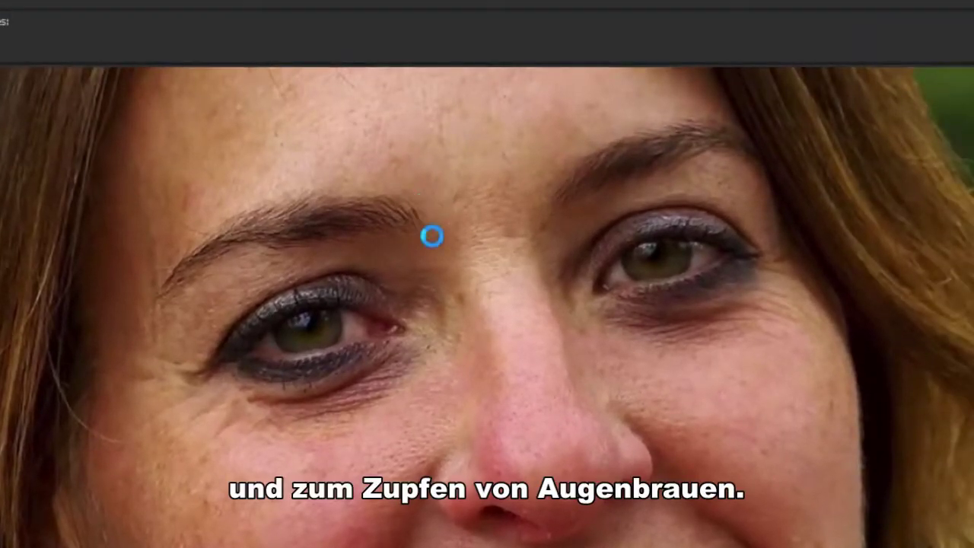
{"action": "left_click_drag", "start_coordinate": [532, 207], "coordinate": [587, 154]}
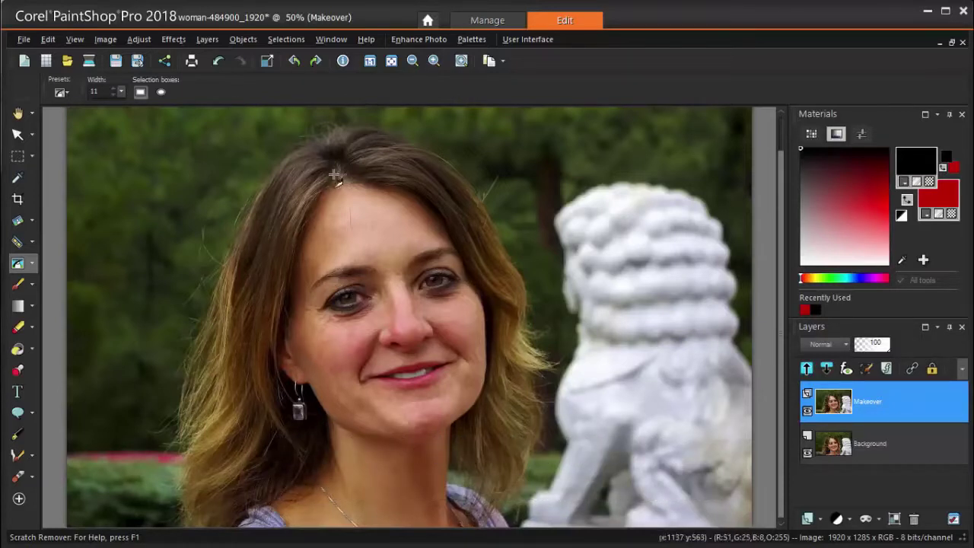
Apply Skin Smoothing to the Makeover layer with an amount of 72, previewing the effect on the image
{"action": "left_click", "coordinate": [140, 39]}
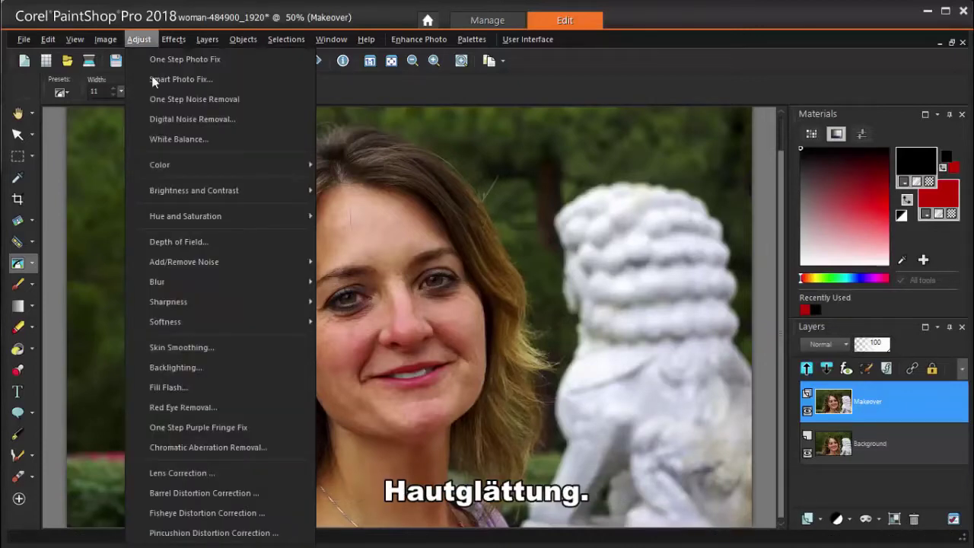
{"action": "left_click", "coordinate": [218, 346]}
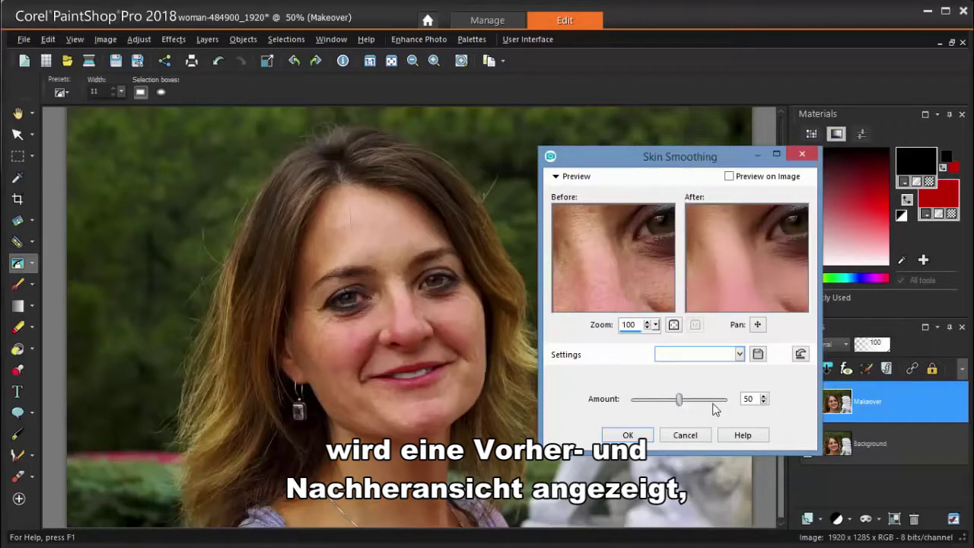
{"action": "left_click_drag", "start_coordinate": [604, 272], "coordinate": [614, 213]}
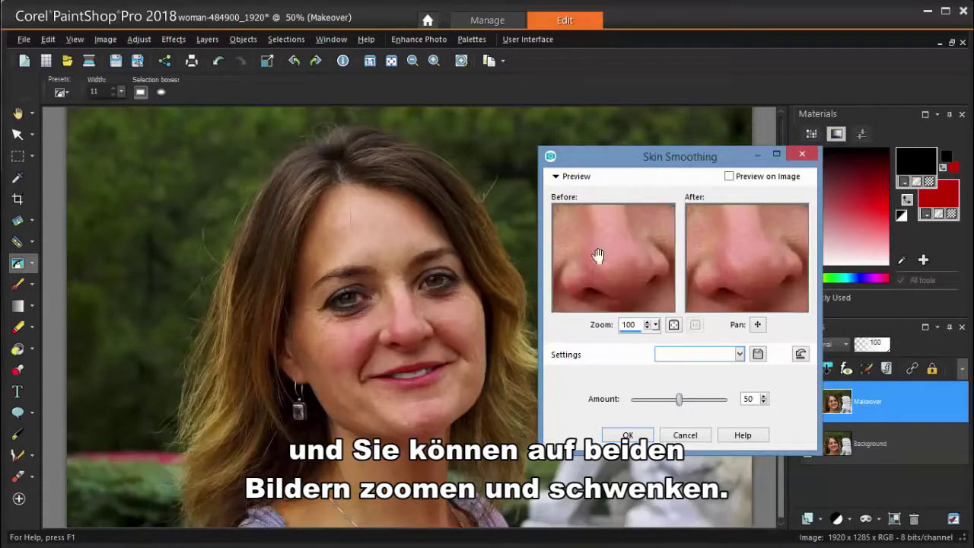
{"action": "left_click_drag", "start_coordinate": [603, 246], "coordinate": [643, 259]}
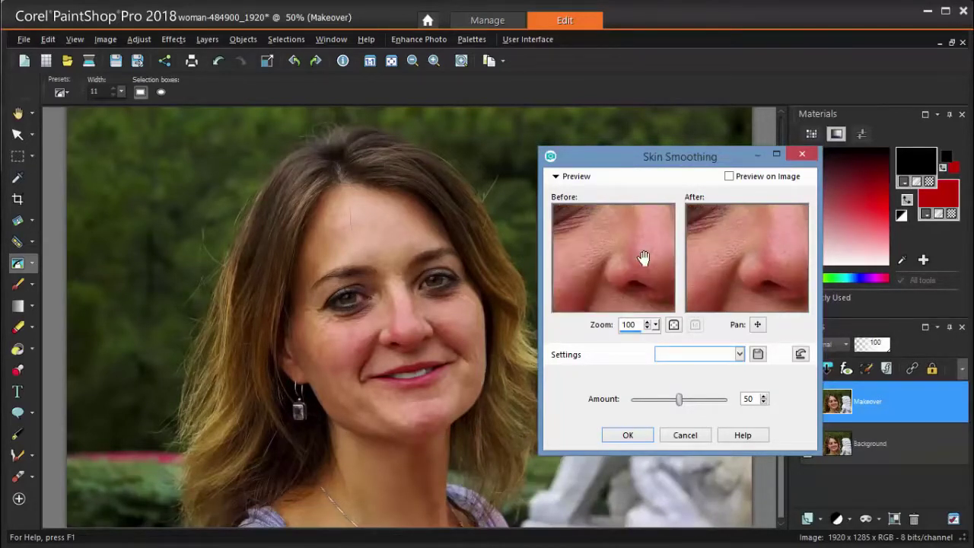
{"action": "left_click", "coordinate": [647, 328]}
{"action": "left_click", "coordinate": [646, 327]}
{"action": "left_click", "coordinate": [646, 328]}
{"action": "left_click", "coordinate": [647, 328]}
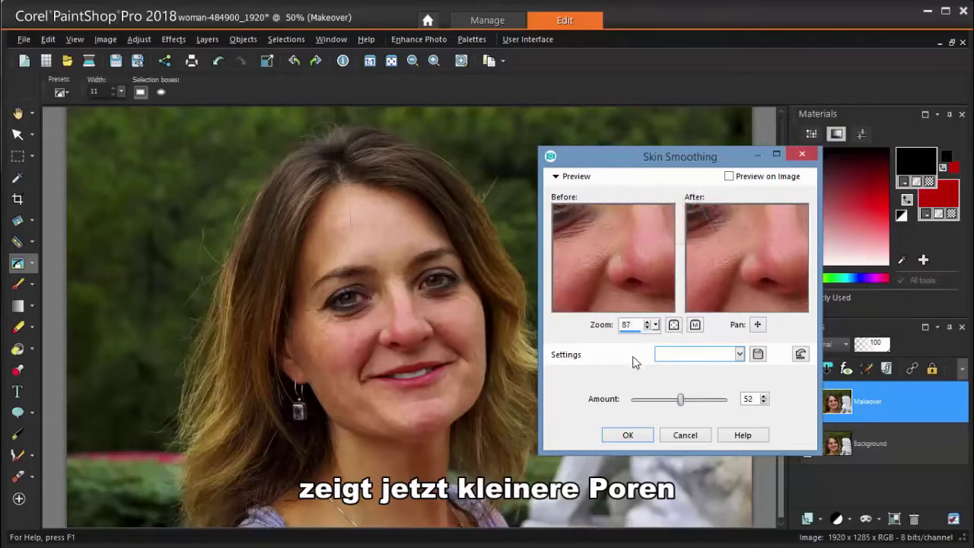
{"action": "left_click_drag", "start_coordinate": [630, 302], "coordinate": [609, 249]}
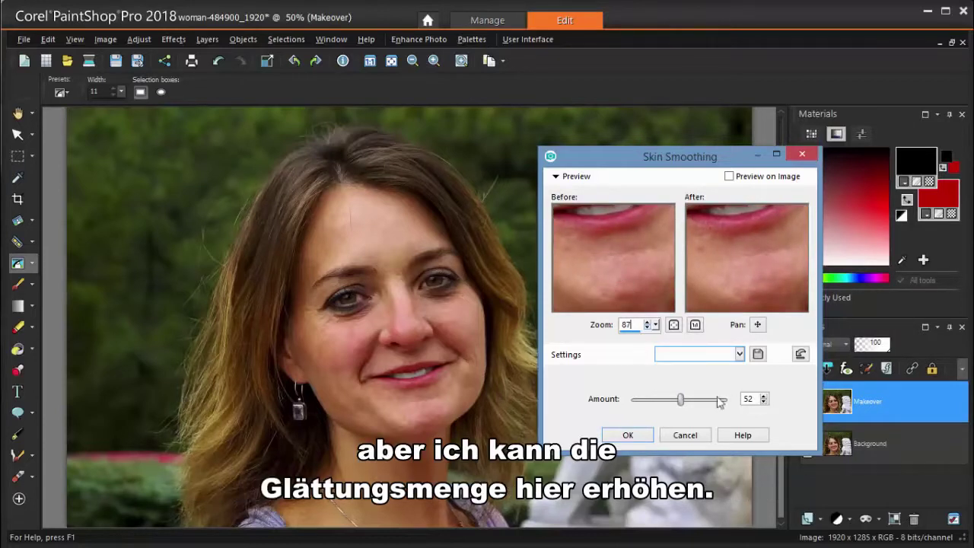
{"action": "left_click_drag", "start_coordinate": [696, 403], "coordinate": [700, 404]}
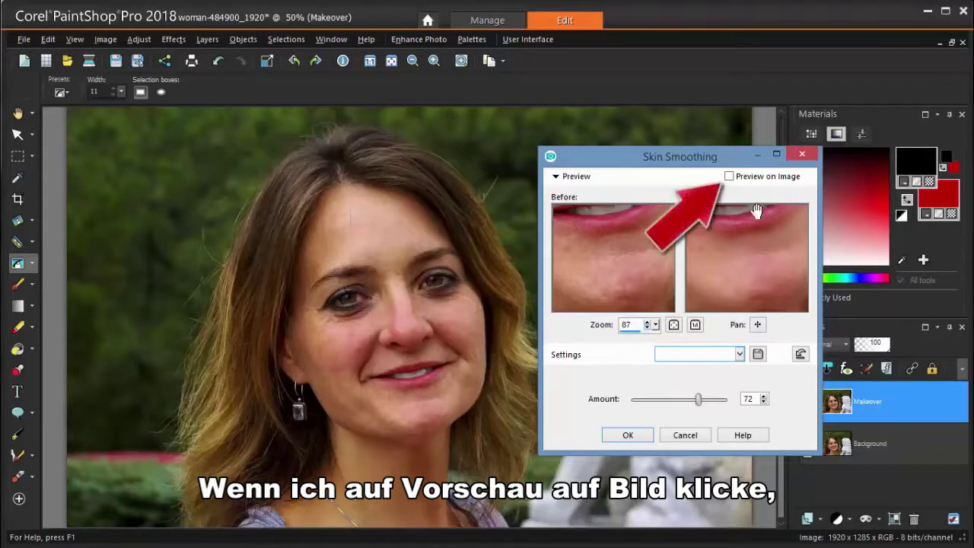
{"action": "left_click", "coordinate": [728, 177]}
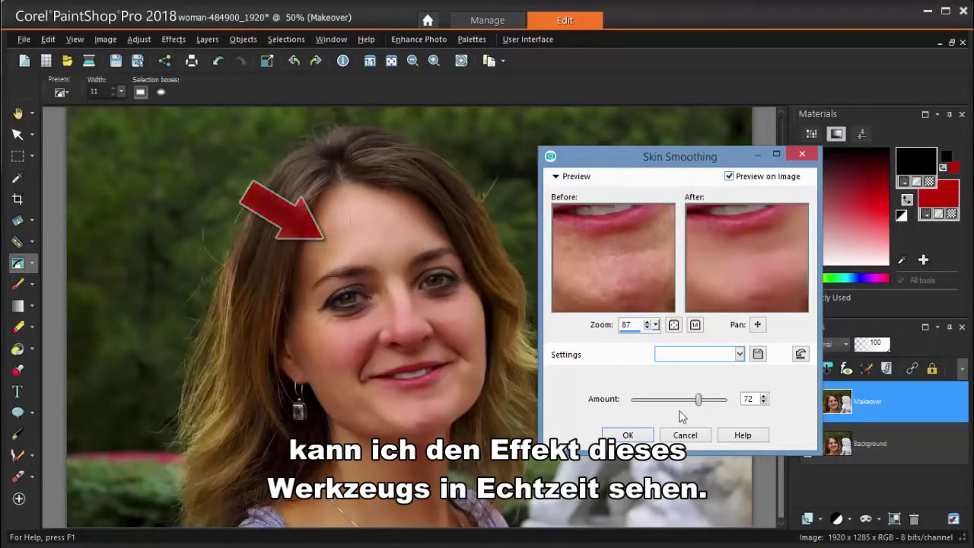
{"action": "left_click", "coordinate": [634, 431]}
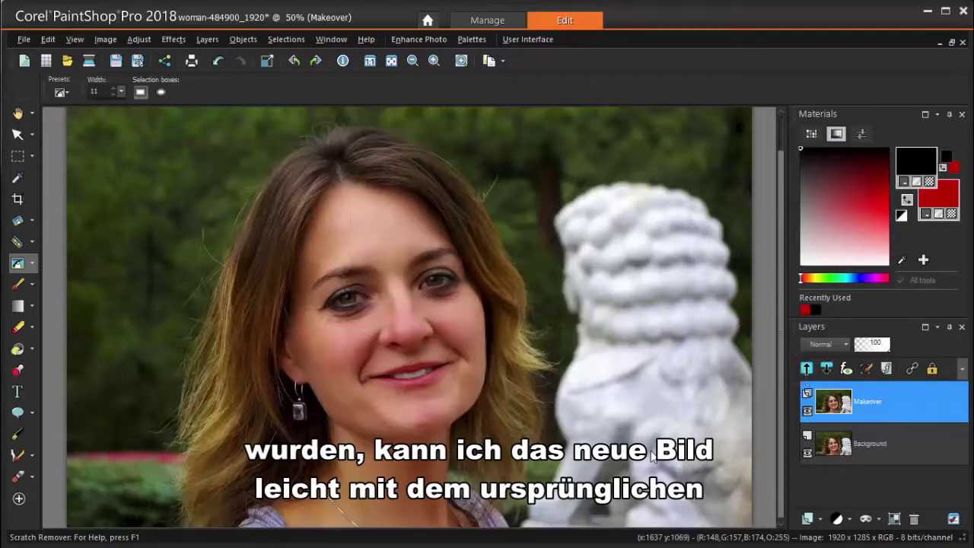
Toggle the Makeover layer's visibility to compare the retouched portrait with the original Background layer
{"action": "left_click", "coordinate": [808, 412]}
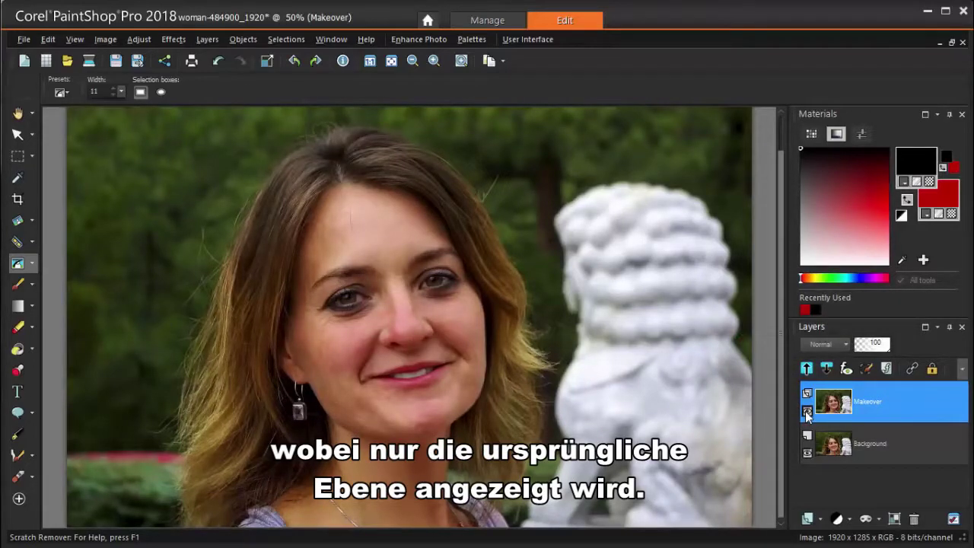
{"action": "left_click", "coordinate": [807, 411]}
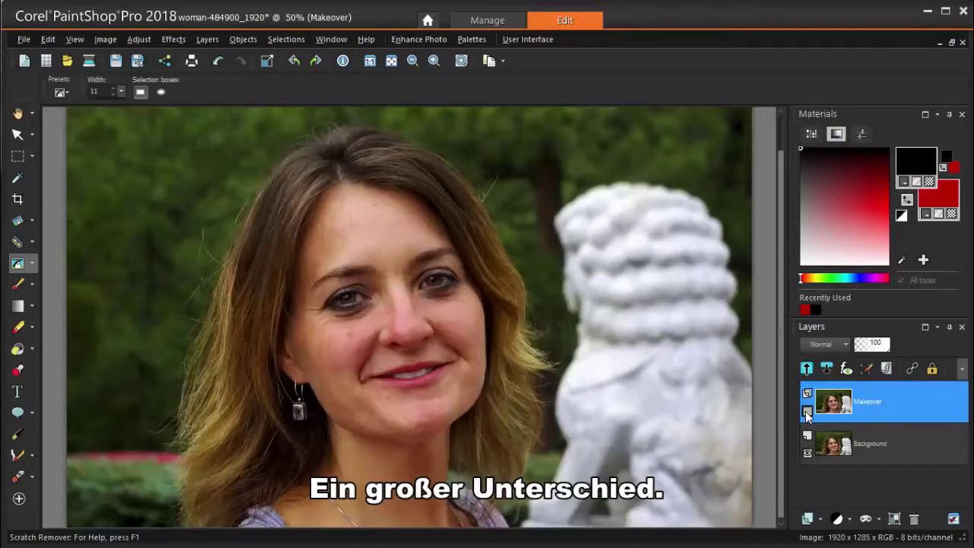
{"action": "left_click", "coordinate": [807, 412]}
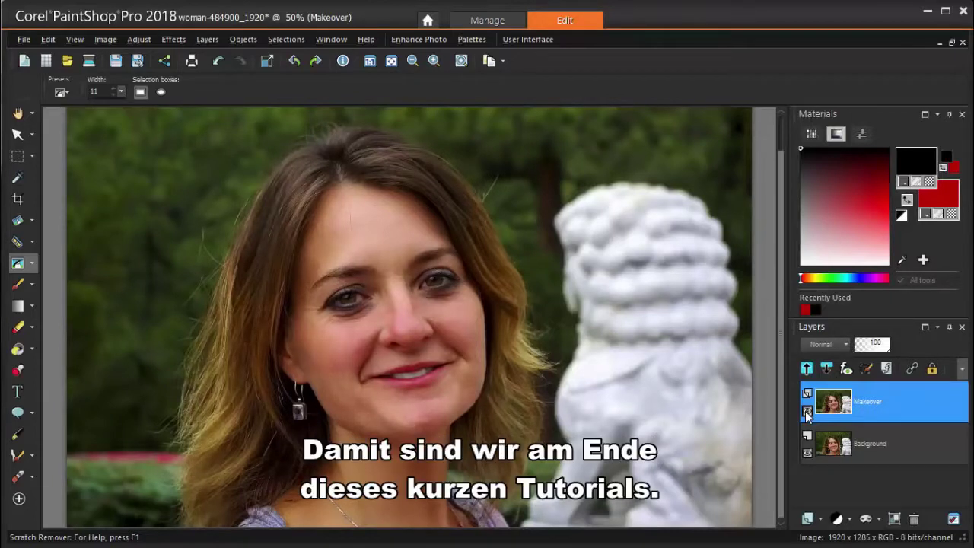